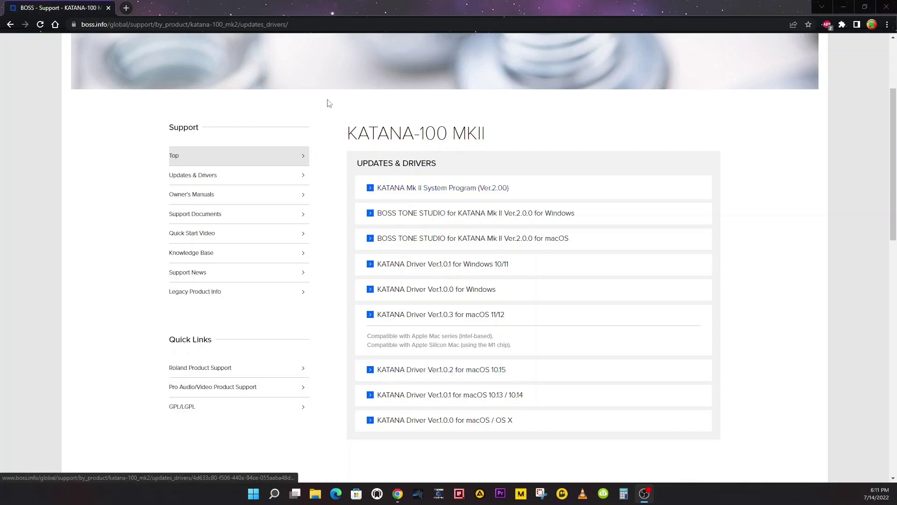
- Download the KATANA Mk II System Program Ver.2.00 archive katana2_sys_v200.zip from the support page
left_click(303, 24)
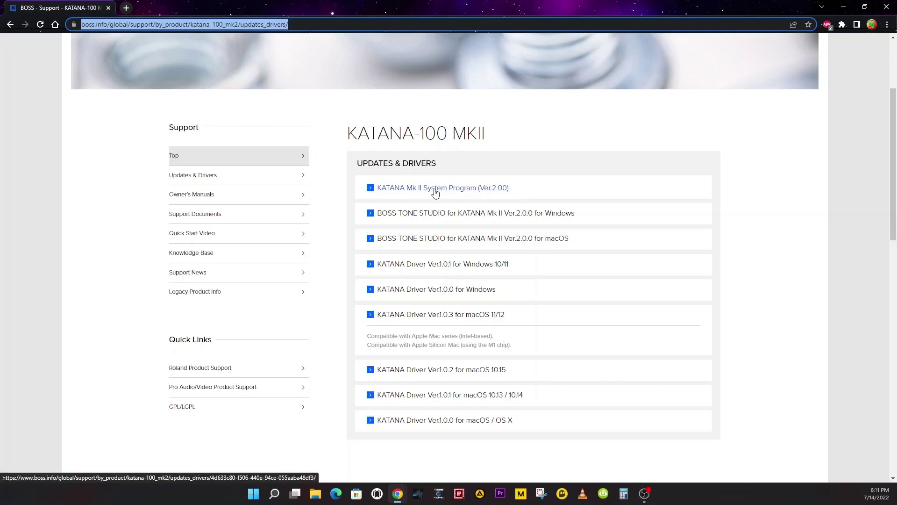
left_click(435, 194)
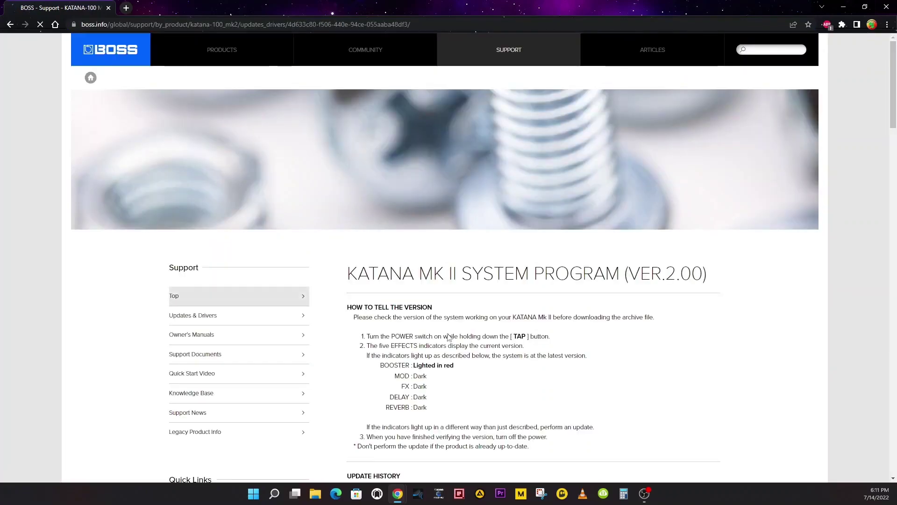
scroll(449, 338, "down", 1)
scroll(452, 340, "down", 2)
scroll(459, 345, "down", 3)
scroll(469, 352, "down", 4)
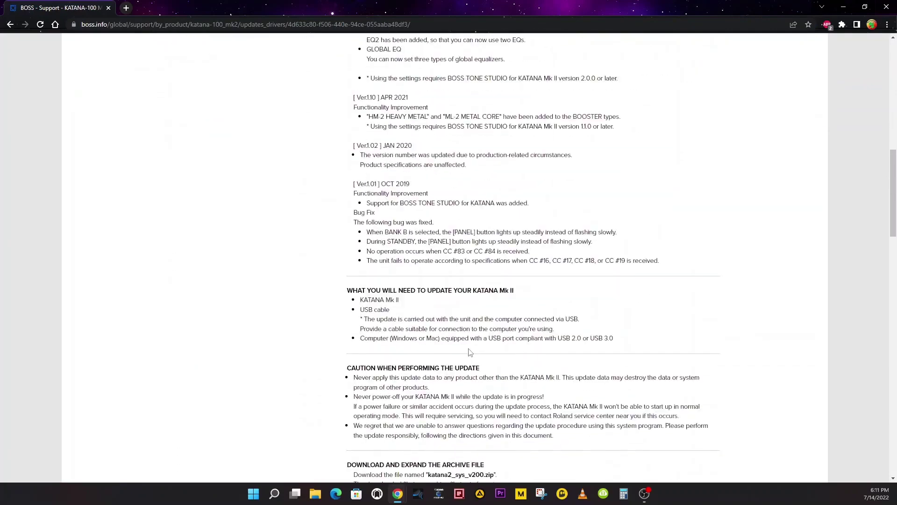
scroll(469, 352, "down", 3)
scroll(468, 350, "down", 3)
scroll(467, 348, "down", 3)
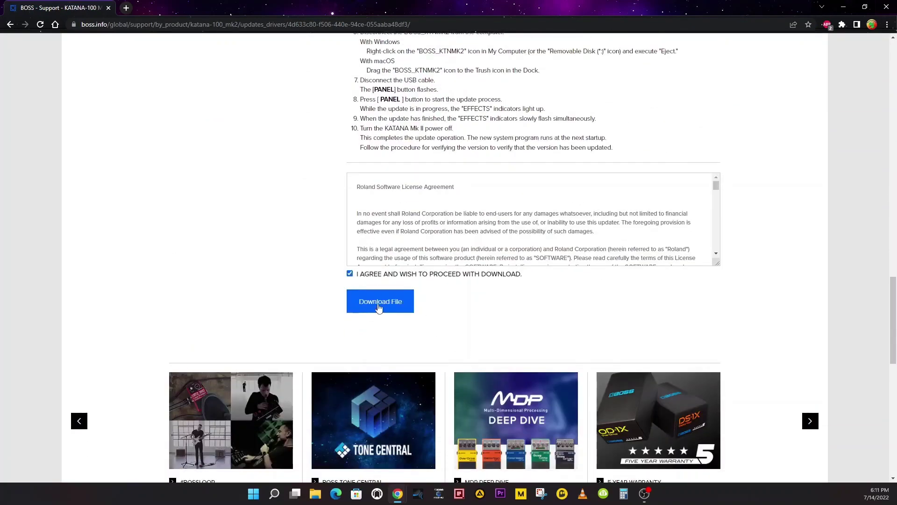
left_click(379, 307)
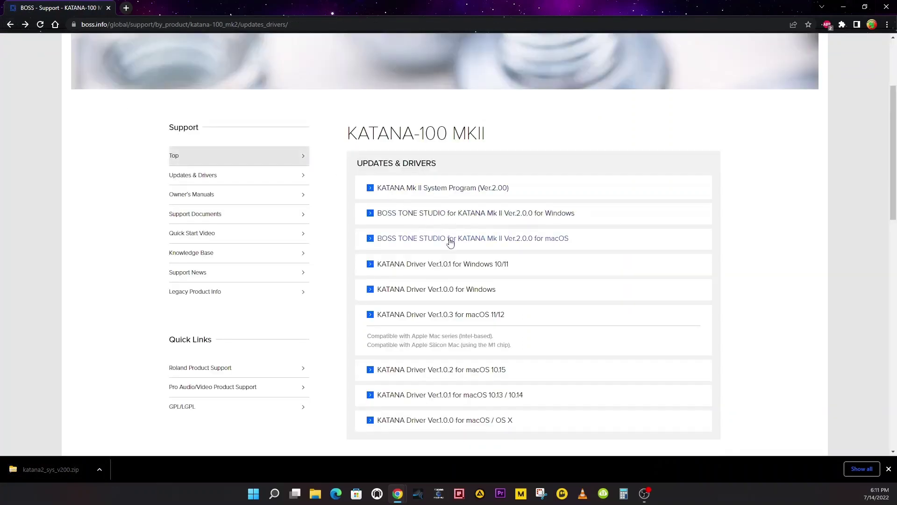
- Download BOSS TONE STUDIO Ver.2.0.0 for Windows, bts_katana2_w200.zip
left_click(496, 217)
scroll(465, 308, "down", 10)
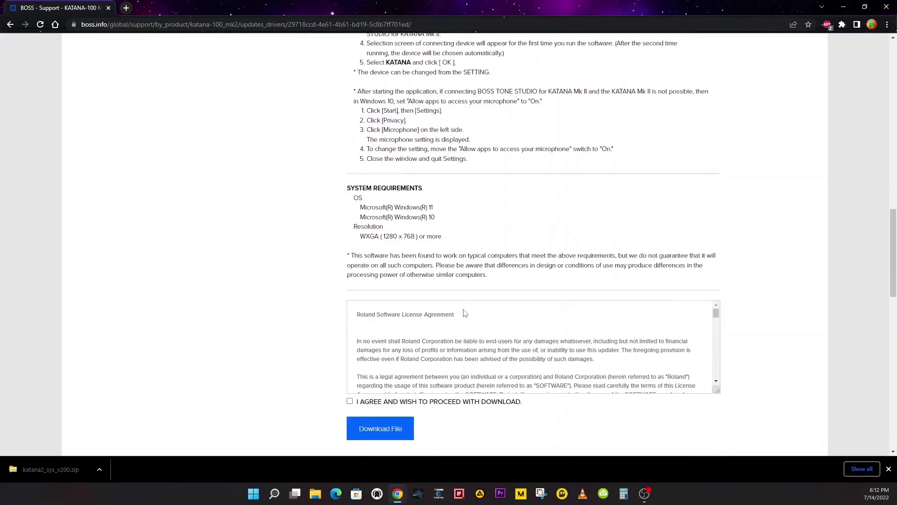
scroll(464, 314, "down", 1)
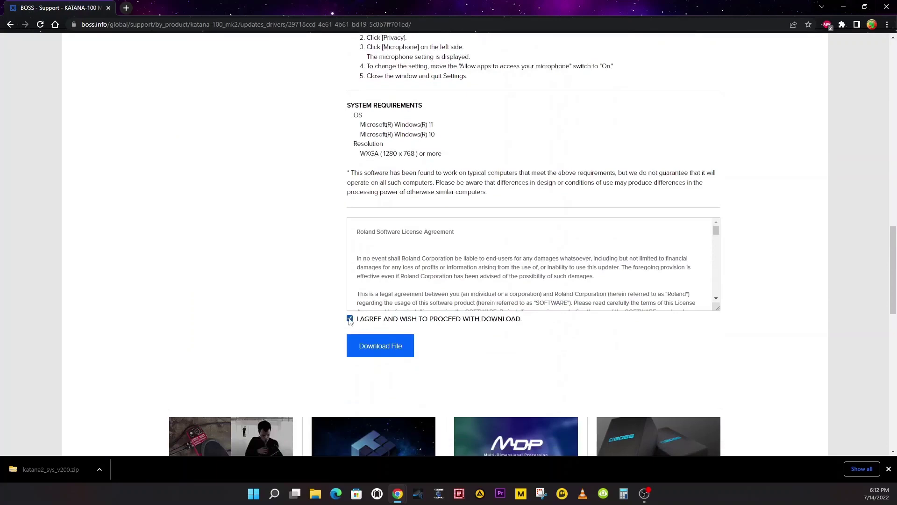
left_click(379, 351)
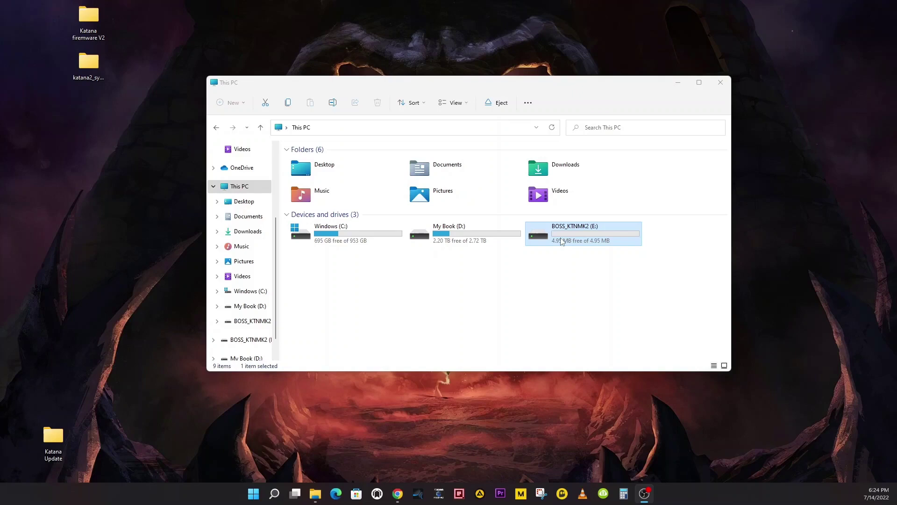
- Open the empty BOSS_KTNMK2 (E:) amp drive and the extracted katana2_sys_v200 firmware folder
double_click(561, 240)
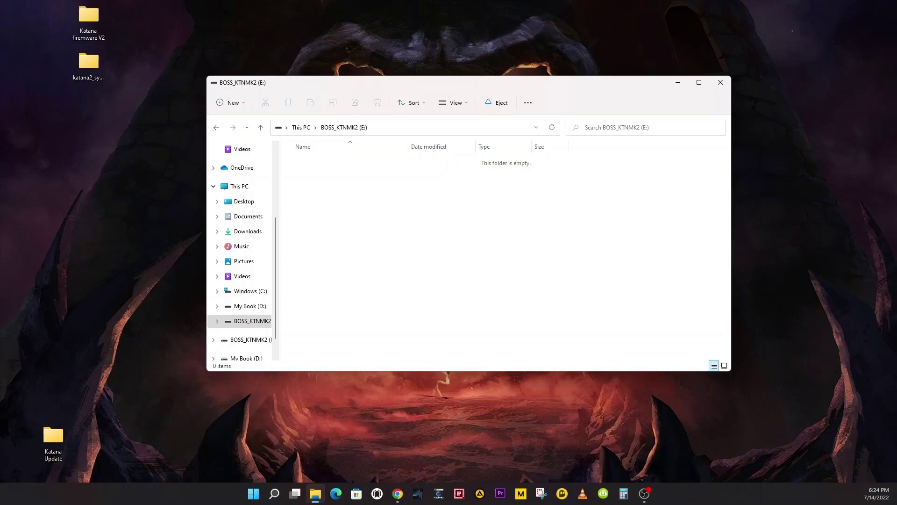
double_click(96, 65)
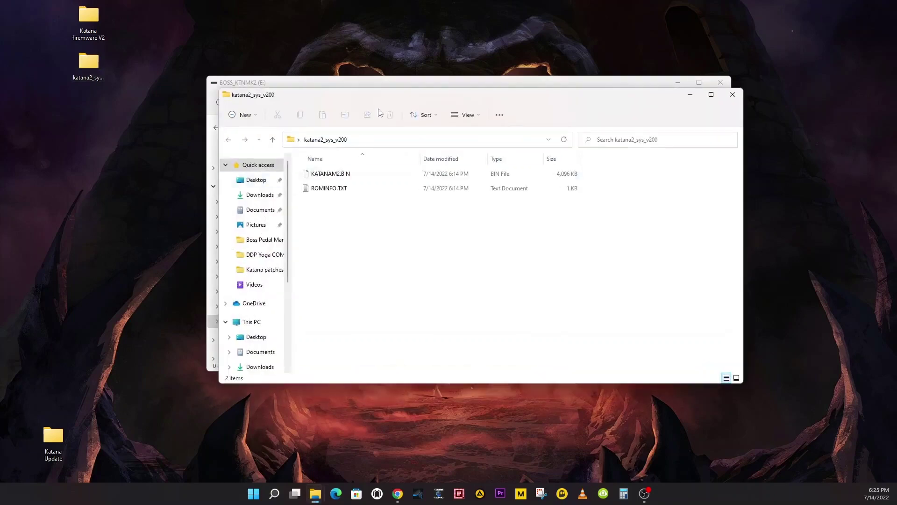
- Arrange the firmware folder and amp drive windows side by side
left_click_drag(384, 97, 177, 202)
left_click_drag(288, 86, 438, 73)
left_click_drag(243, 202, 248, 152)
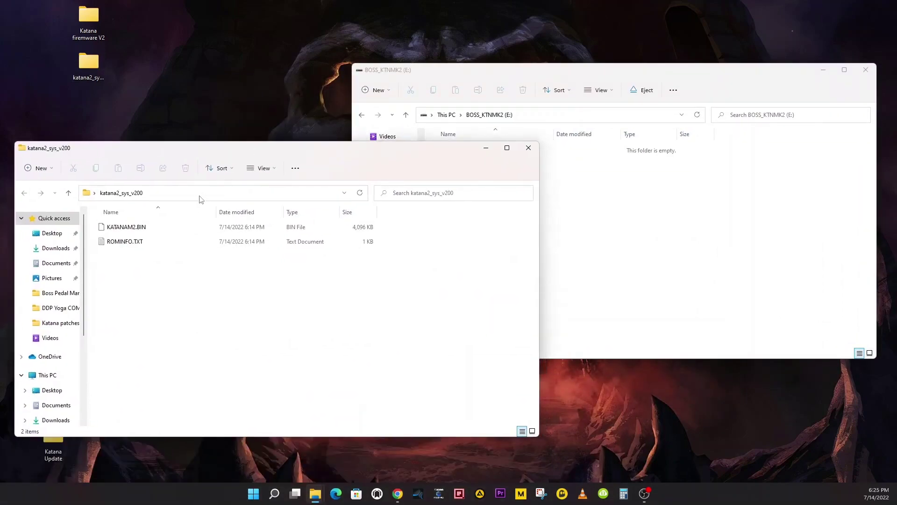
- Copy KATANAM2.BIN and ROMINFO.TXT onto the BOSS_KTNMK2 amp drive
left_click(142, 231)
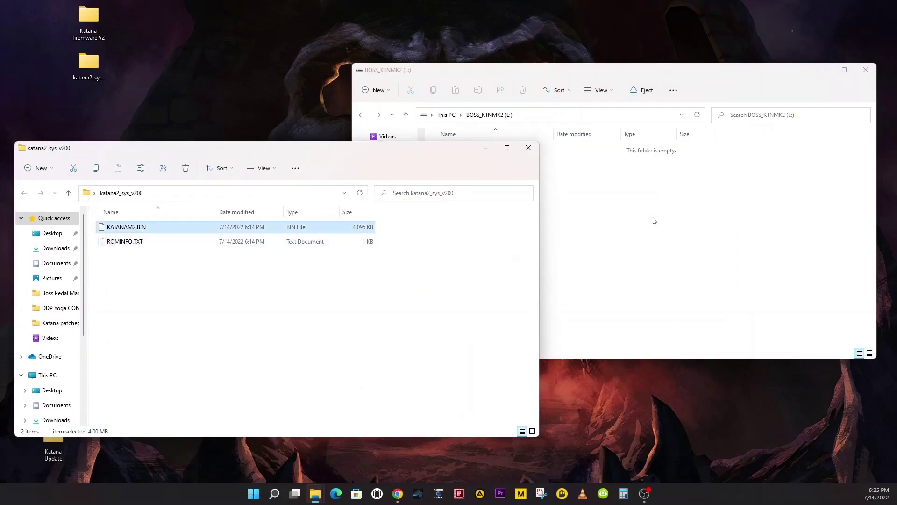
key("F2")
left_click(117, 245)
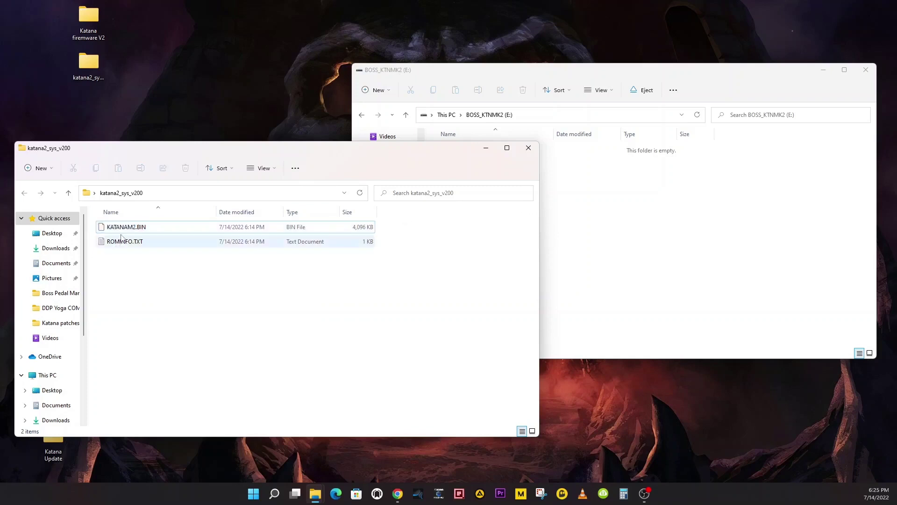
left_click(120, 242, "shift")
left_click_drag(122, 231, 664, 249)
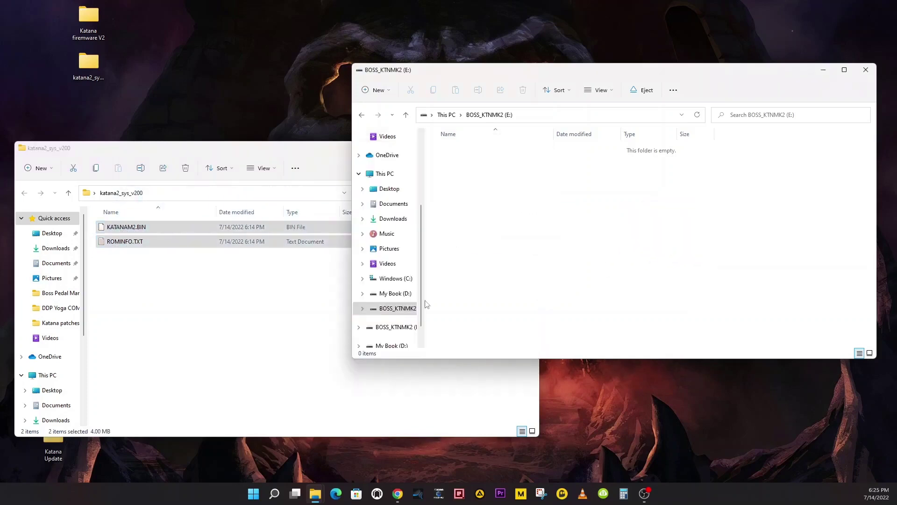
- Close the firmware folder and eject the BOSS_KTNMK2 amp drive
left_click(184, 341)
key("ctrl+a")
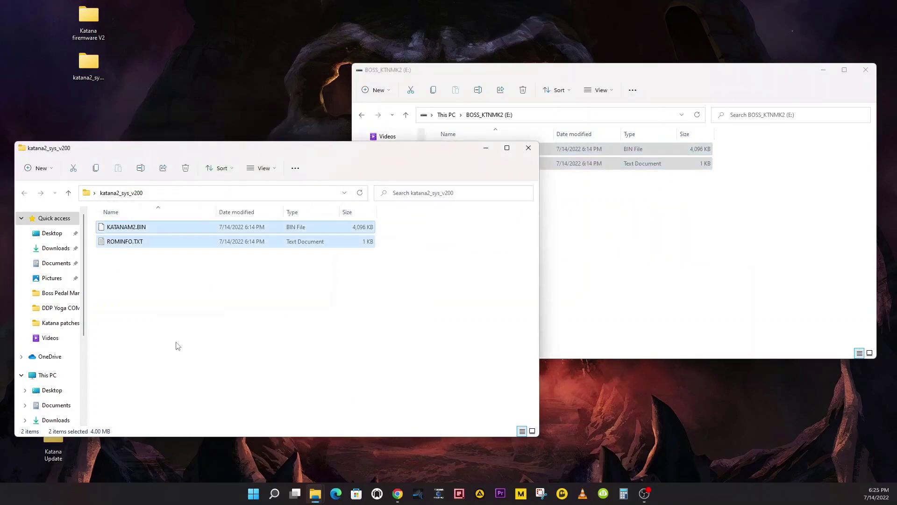
left_click(528, 147)
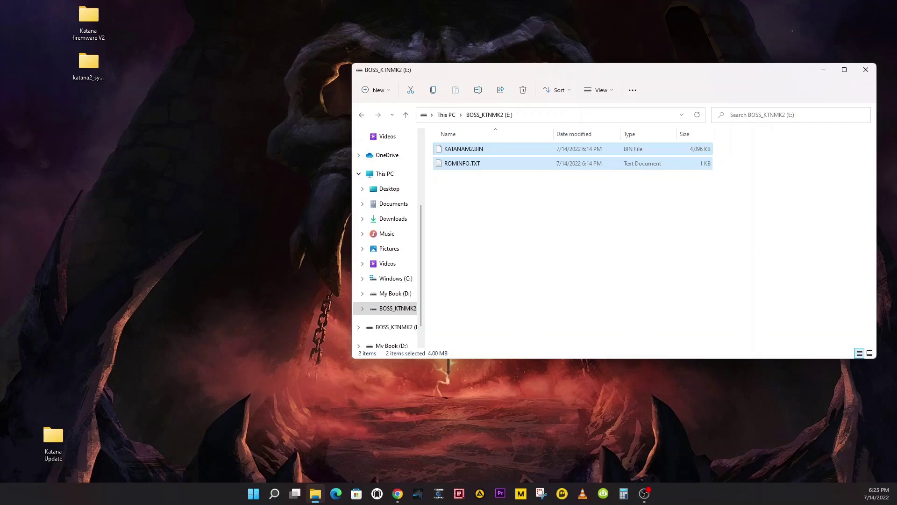
right_click(390, 310)
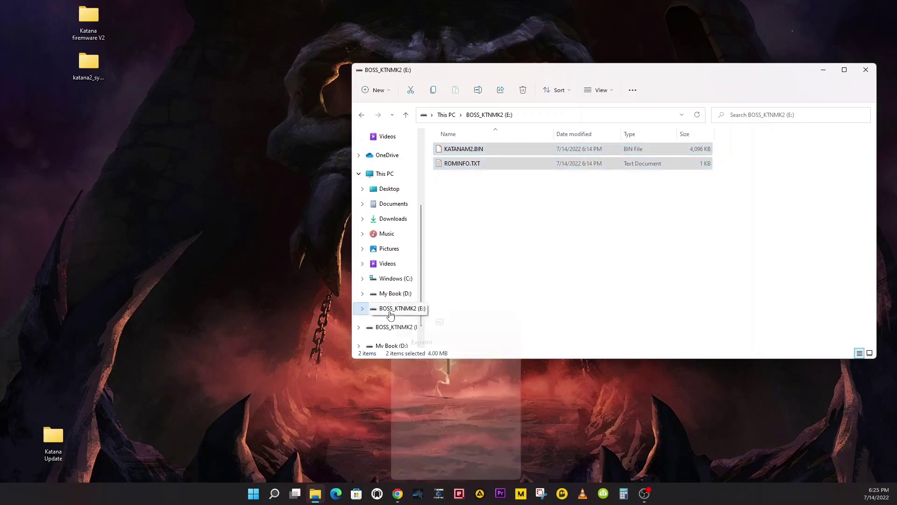
left_click(418, 391)
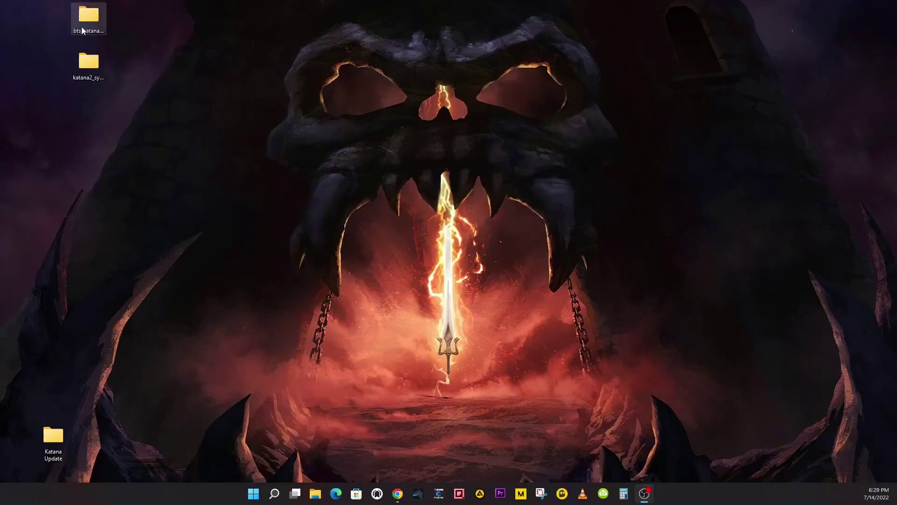
- Open the bts_katana2_w200 folder centred on screen and select the Tone Studio installer
double_click(90, 20)
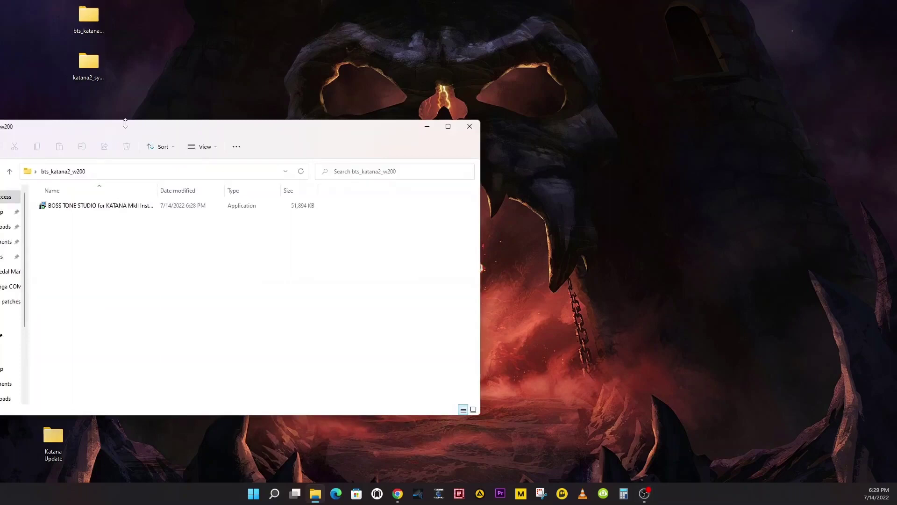
left_click_drag(331, 123, 332, 124)
left_click_drag(238, 134, 434, 105)
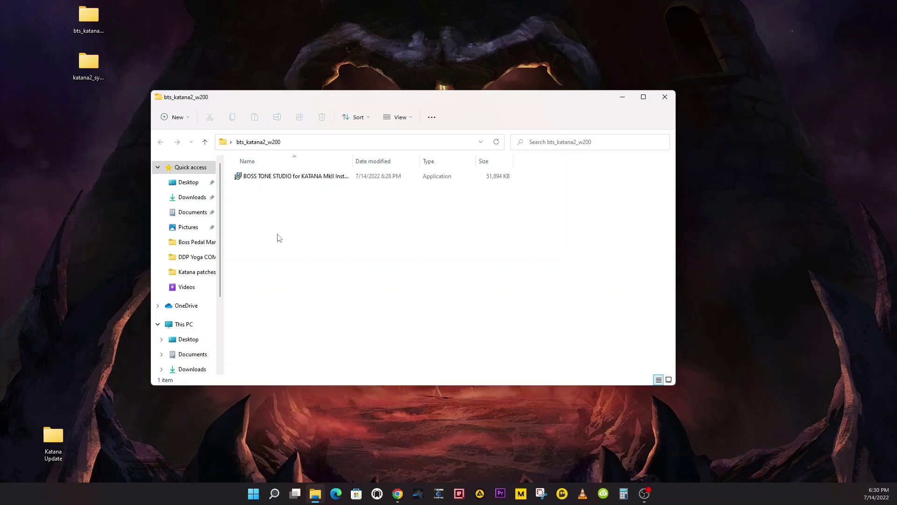
left_click(92, 17)
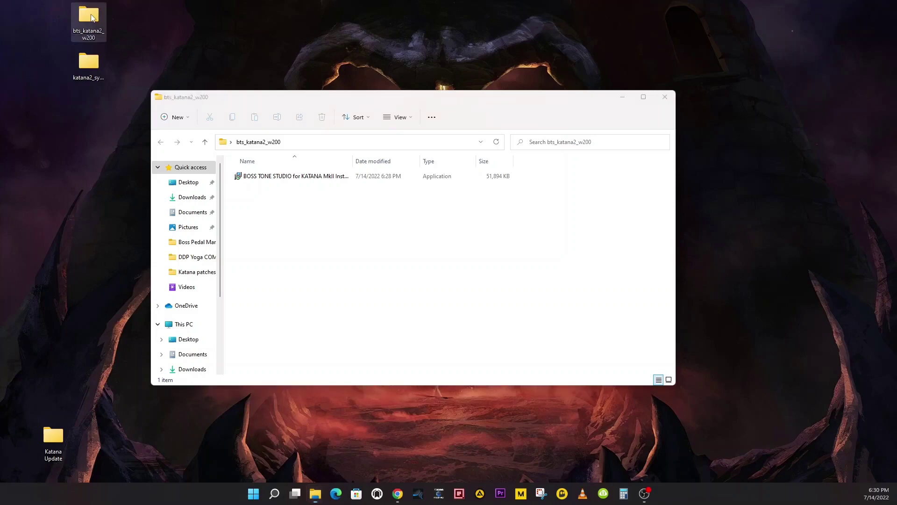
left_click(288, 179)
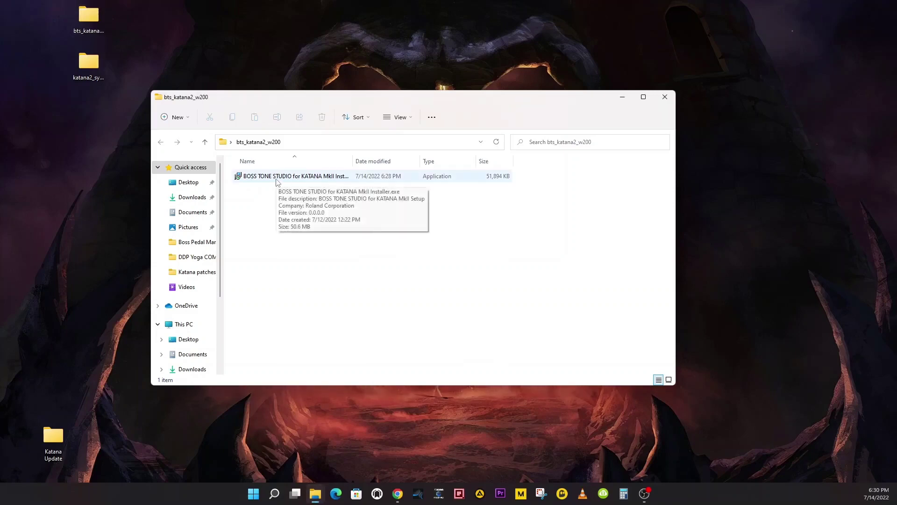
- Install BOSS TONE STUDIO into the existing default folder and finish with Launch checked
double_click(276, 181)
left_click(439, 321)
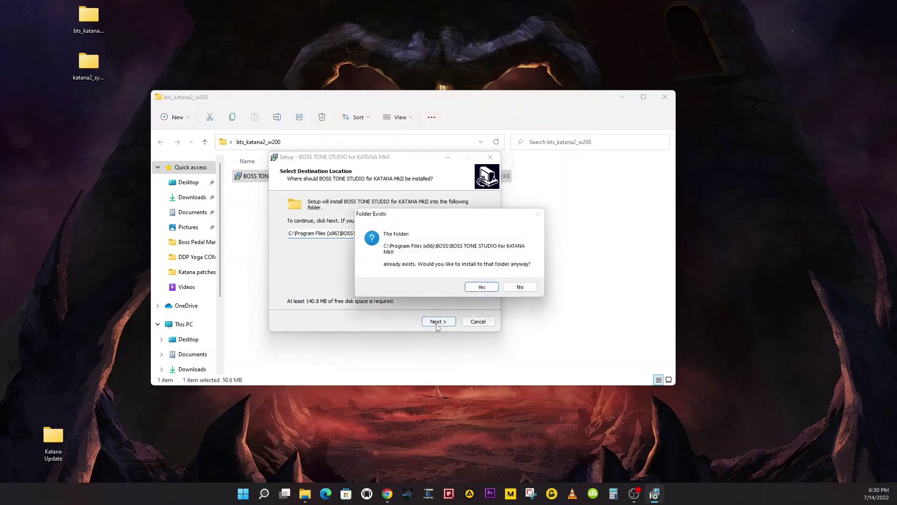
left_click(476, 289)
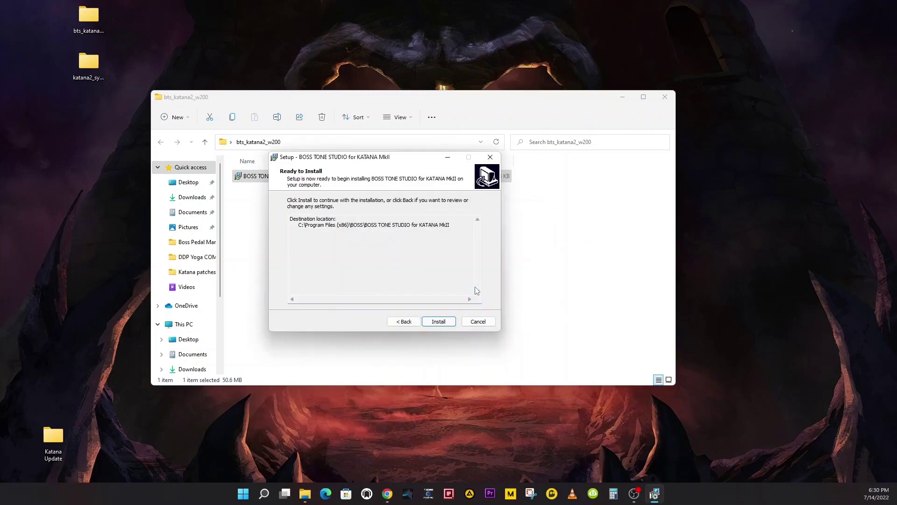
left_click(436, 324)
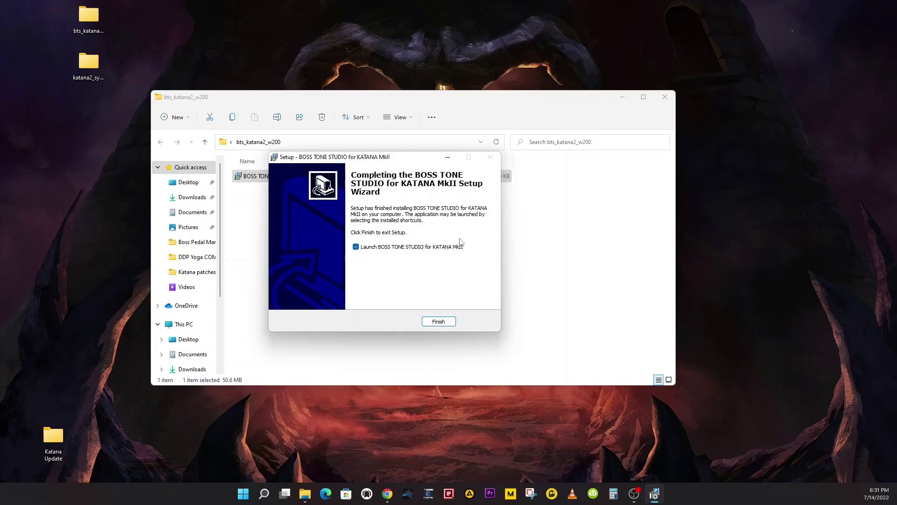
left_click(433, 321)
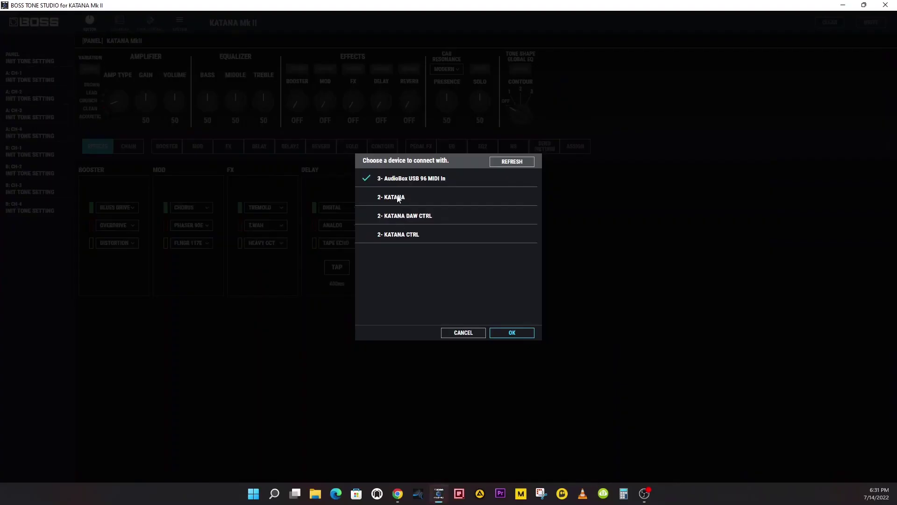
- Select 2- KATANA as the device so the Metalzone MT-2 patch loads in the editor
left_click(392, 200)
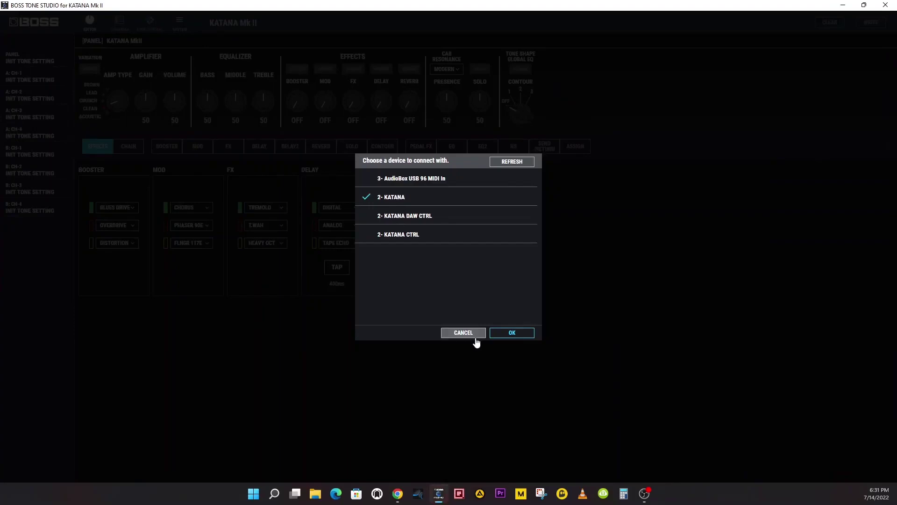
left_click(503, 335)
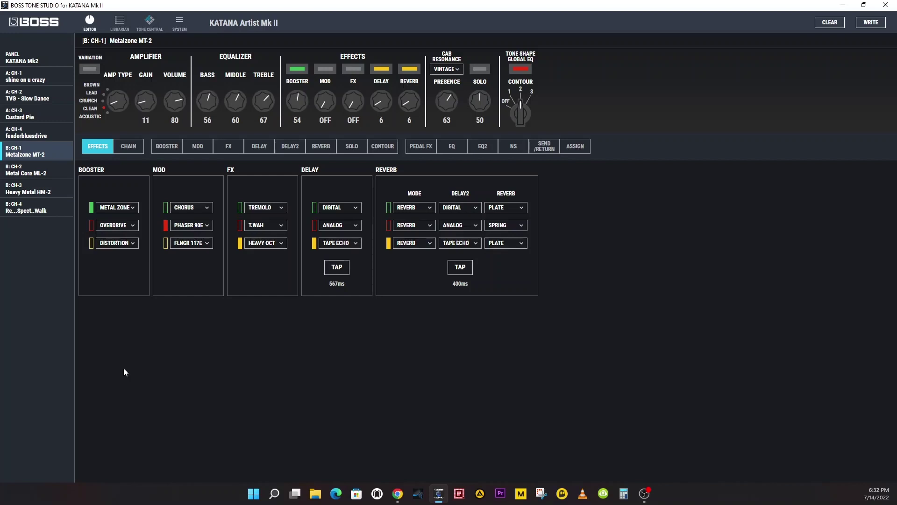
left_click(252, 494)
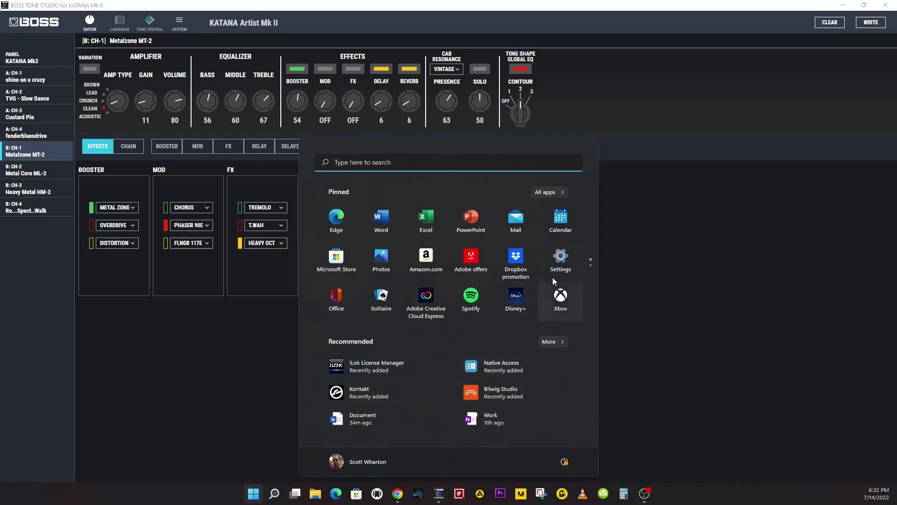
left_click(560, 261)
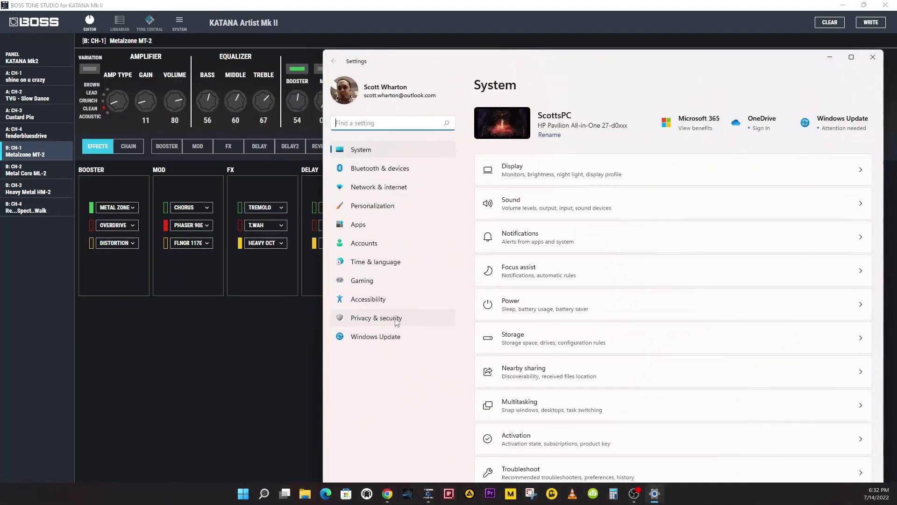
left_click(395, 320)
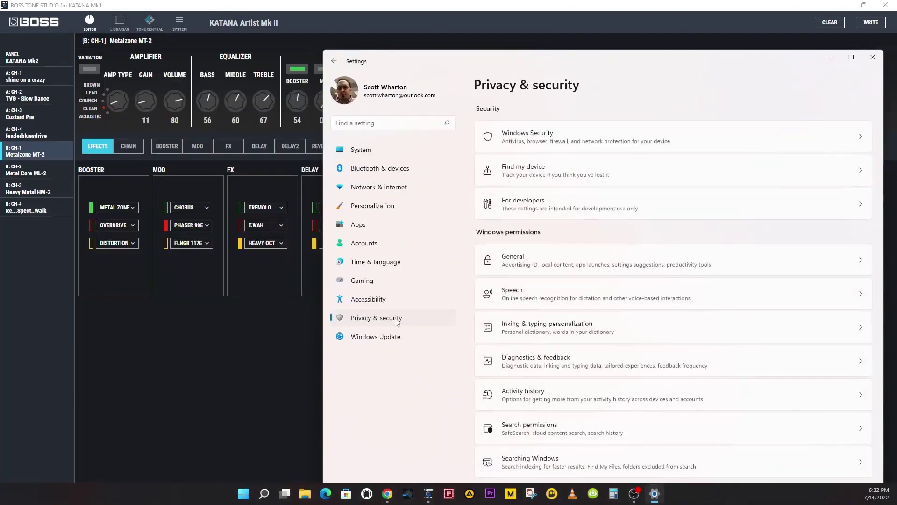
scroll(526, 241, "down", 5)
left_click(525, 239)
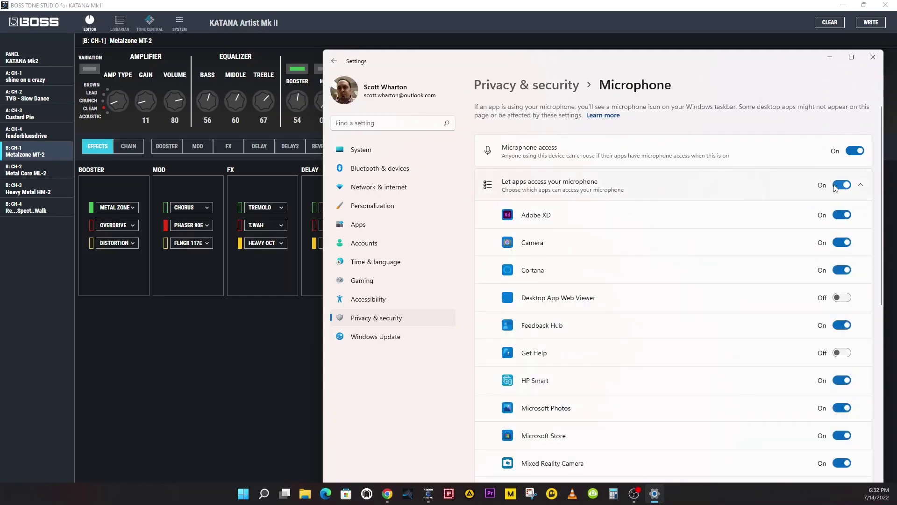
left_click(876, 60)
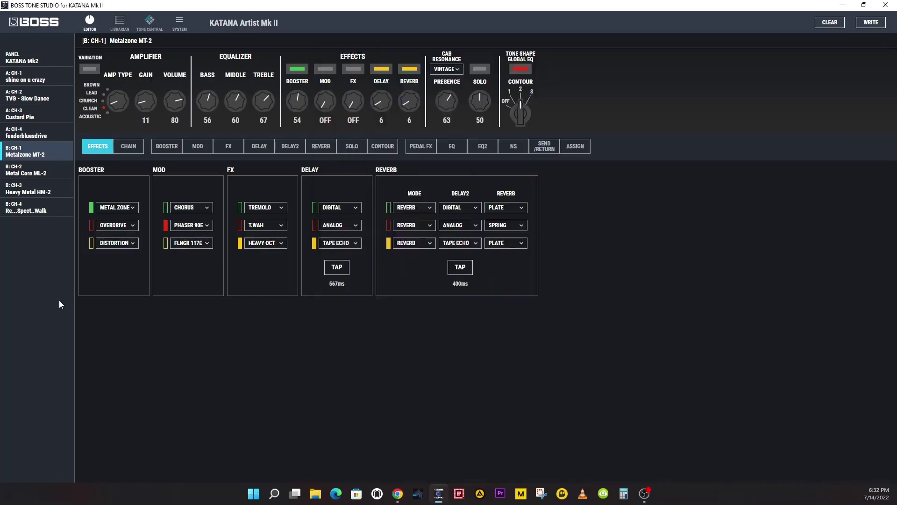